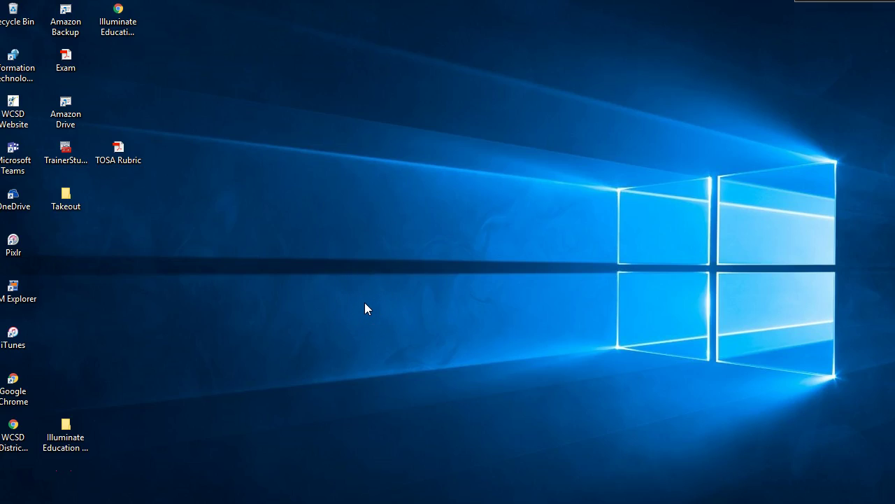
Launch Chrome maximized and load takeout.google.com/settings/takeout.
double_click(31, 392)
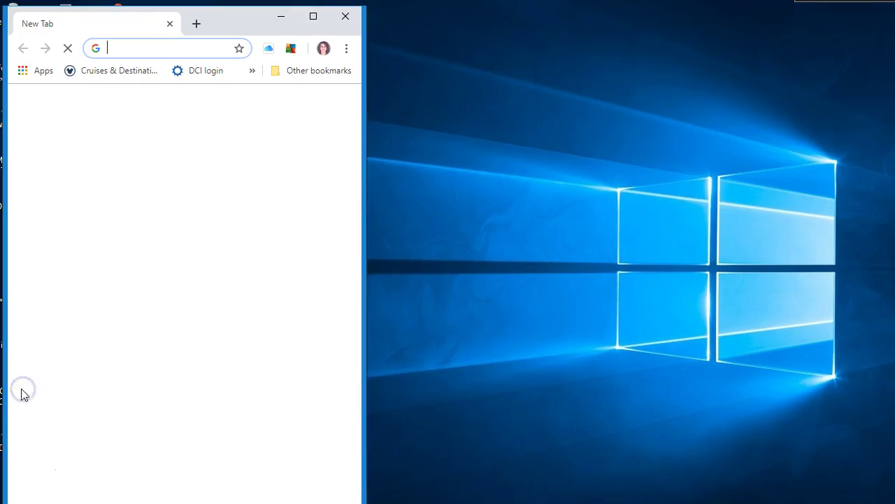
left_click(314, 17)
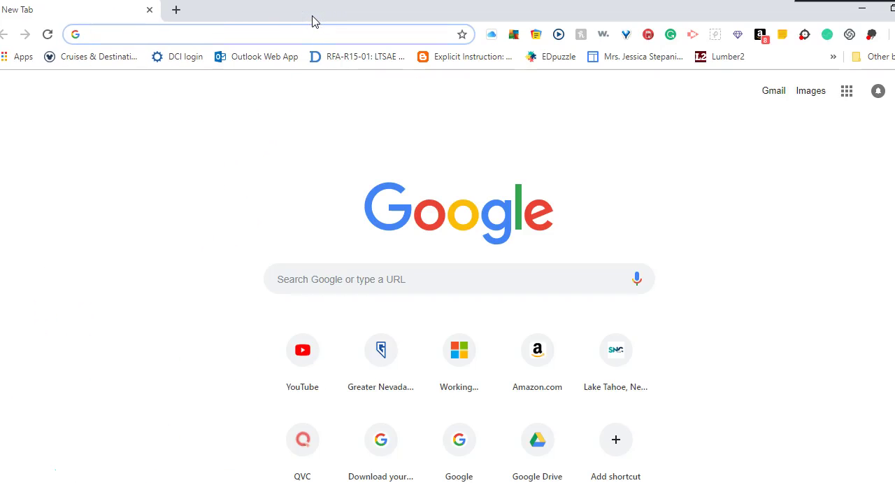
type("takeout.goo")
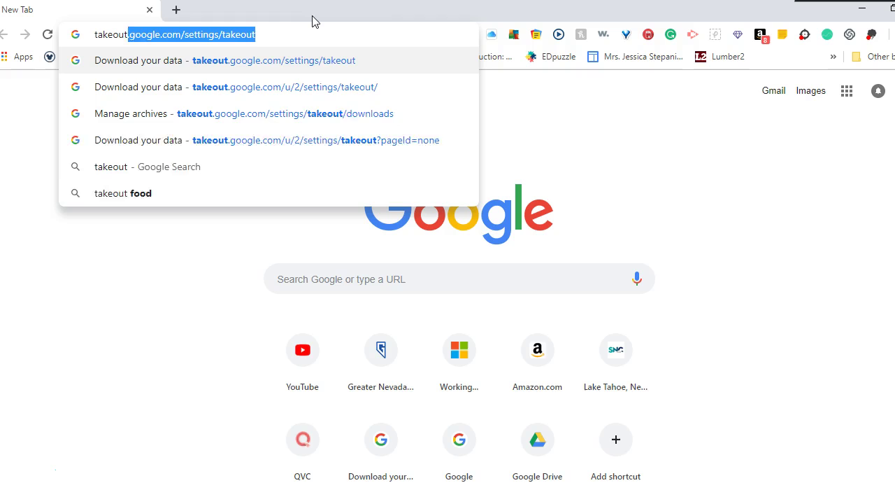
type("gle.com/")
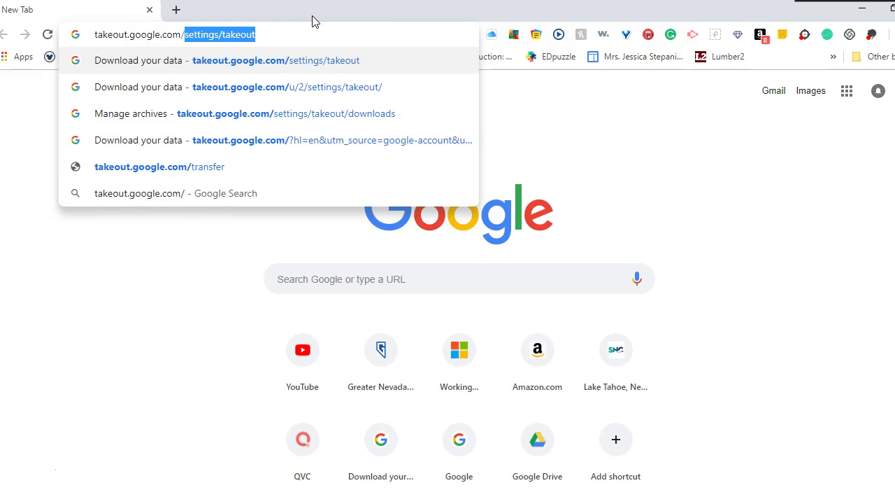
type("settings.")
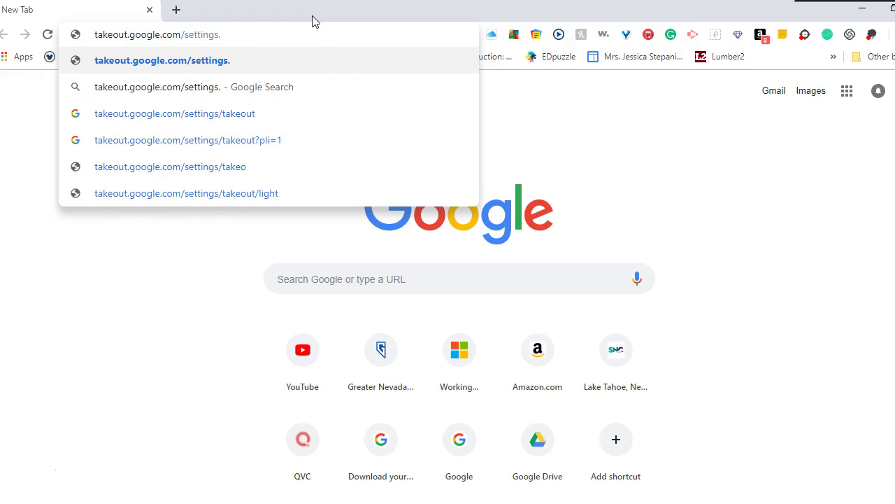
key("BackSpace")
type("/takeout")
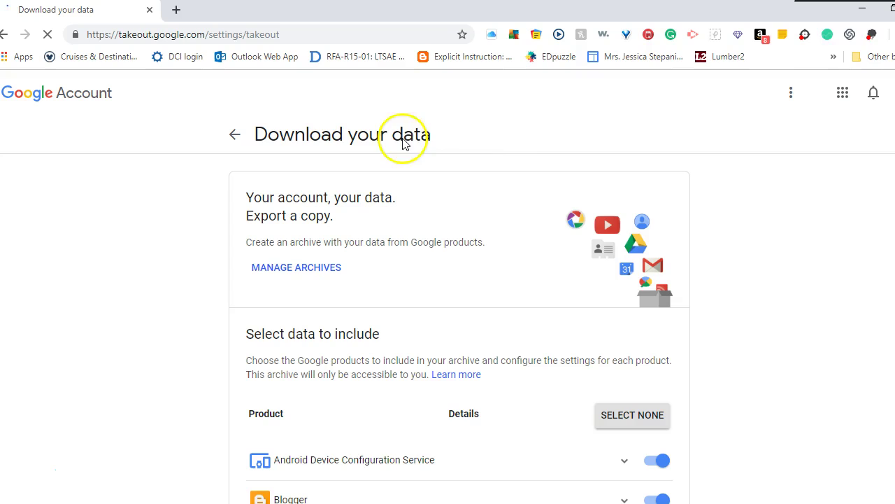
Switch Takeout to the other signed-in Google account (takeout.google.com/u/2).
left_click(891, 93)
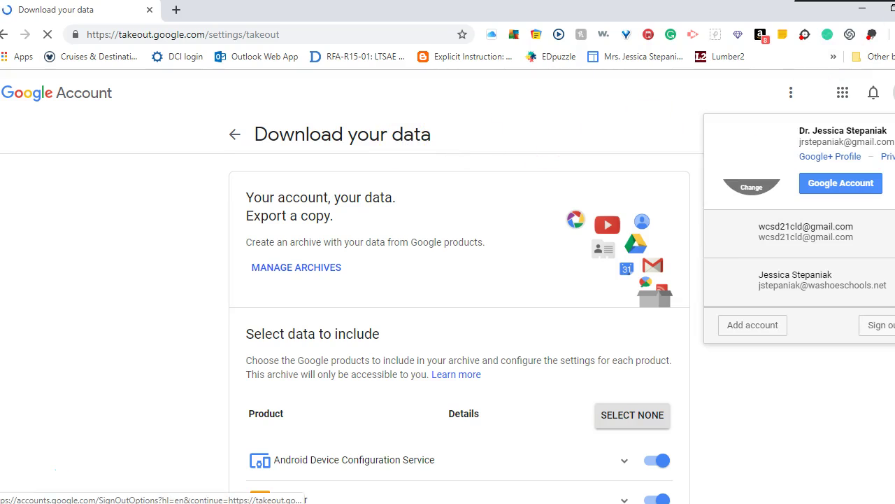
left_click(843, 290)
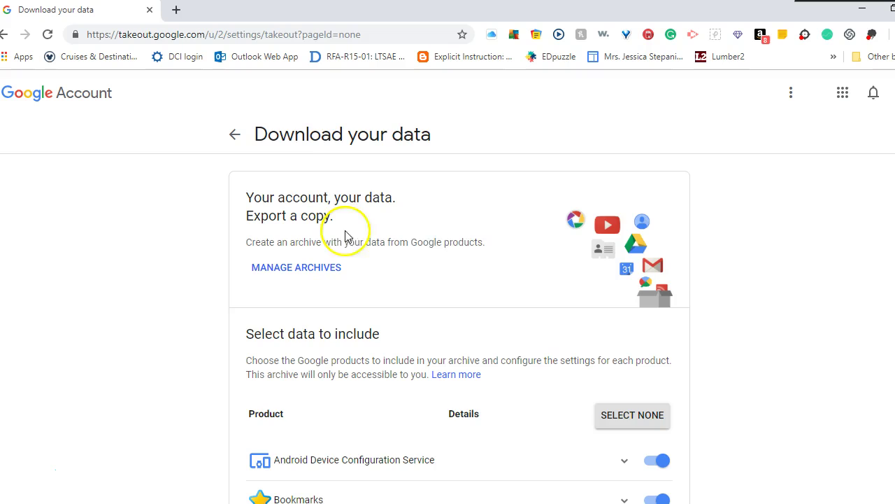
Deselect every product in the Takeout export list.
scroll(434, 246, "down", 4)
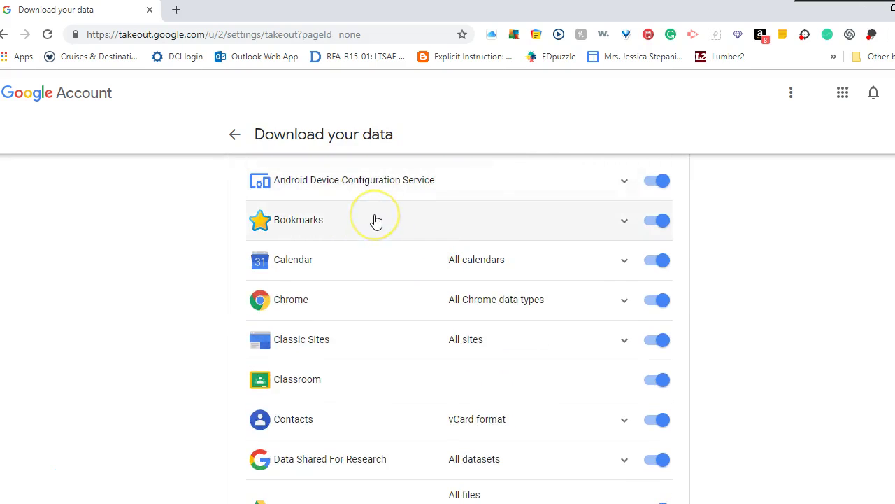
scroll(376, 221, "down", 11)
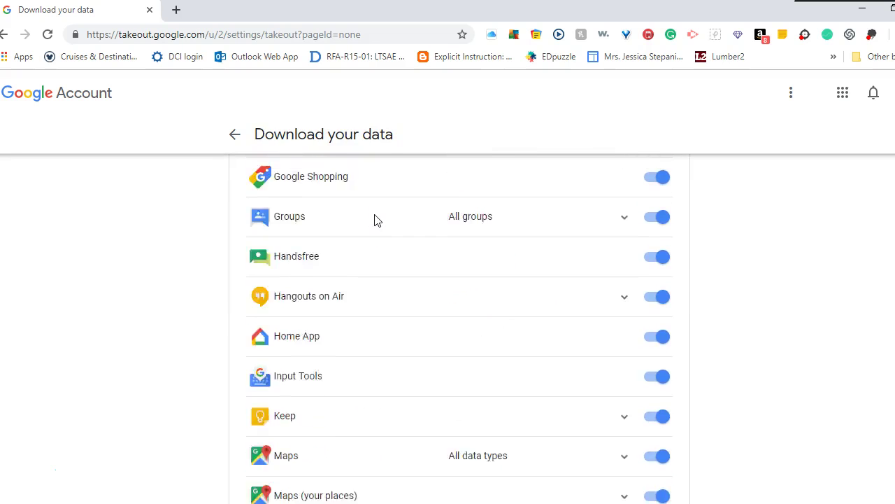
scroll(377, 222, "down", 3)
scroll(427, 300, "up", 11)
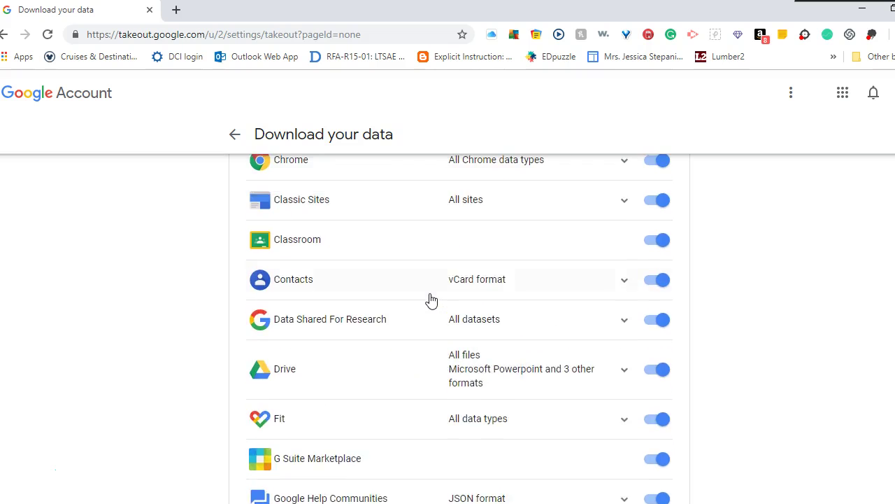
scroll(432, 300, "up", 3)
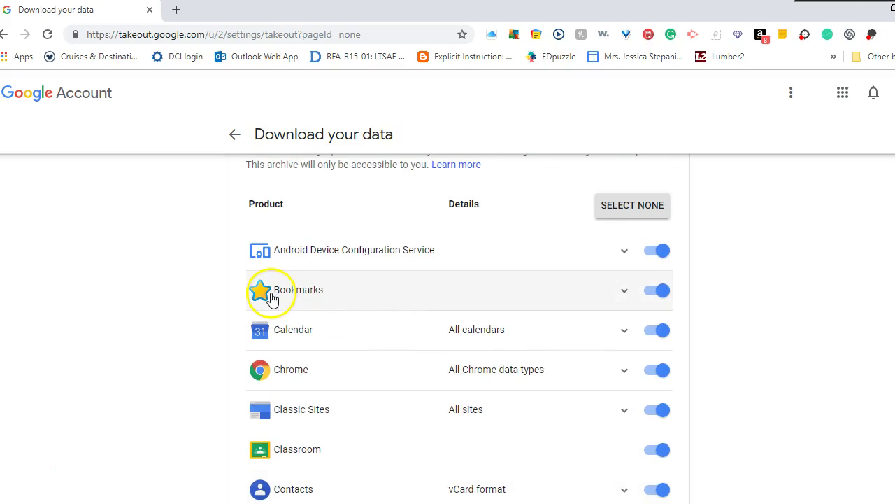
scroll(346, 480, "down", 3)
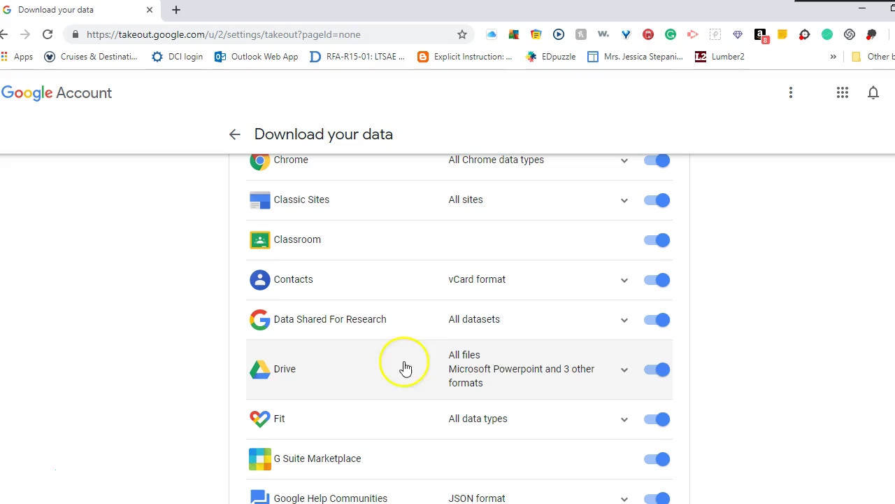
scroll(738, 307, "up", 4)
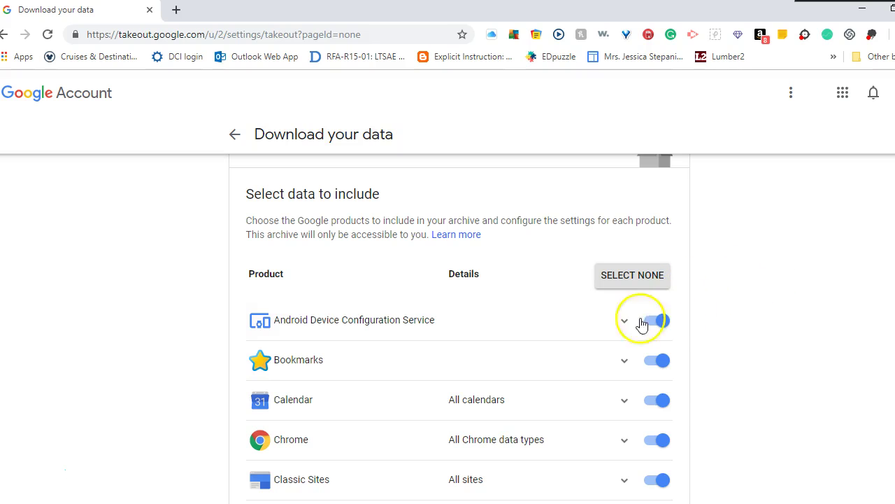
left_click(632, 278)
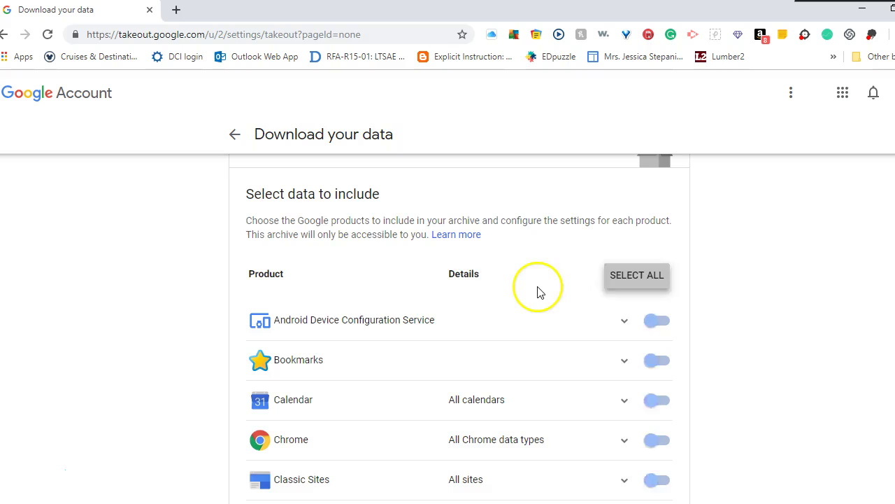
Include Drive so it is the only product selected.
scroll(538, 292, "down", 5)
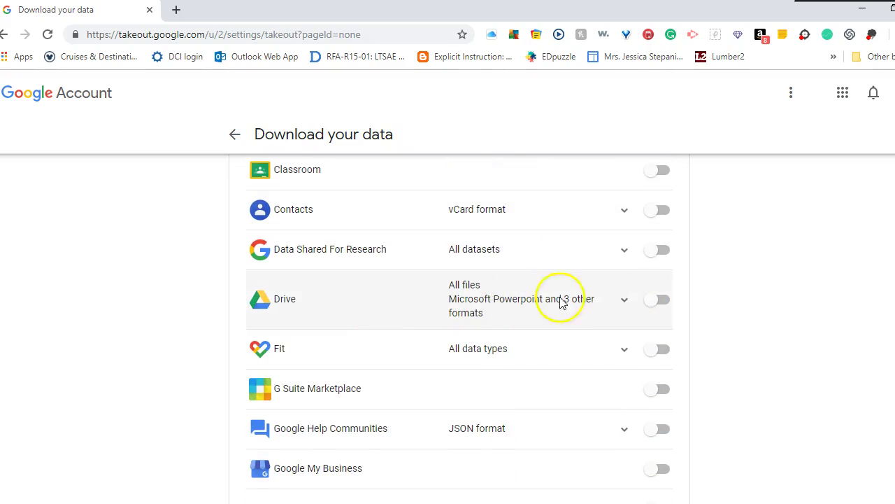
left_click(663, 301)
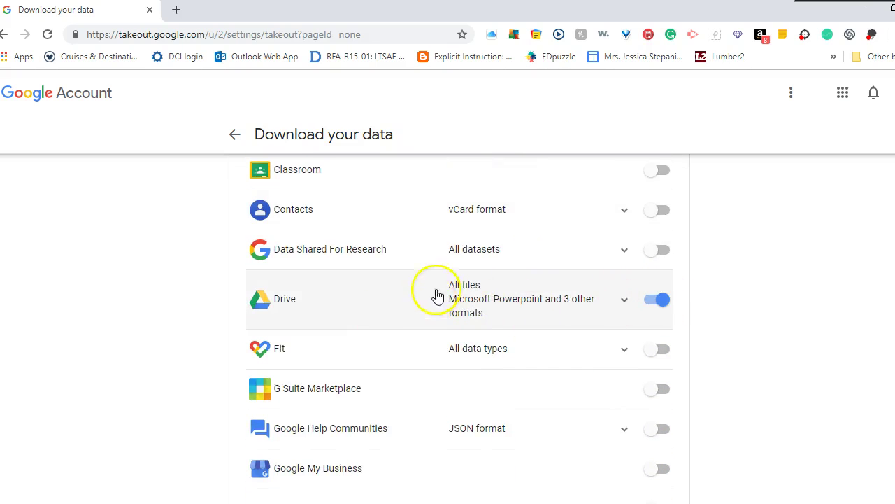
scroll(437, 296, "down", 14)
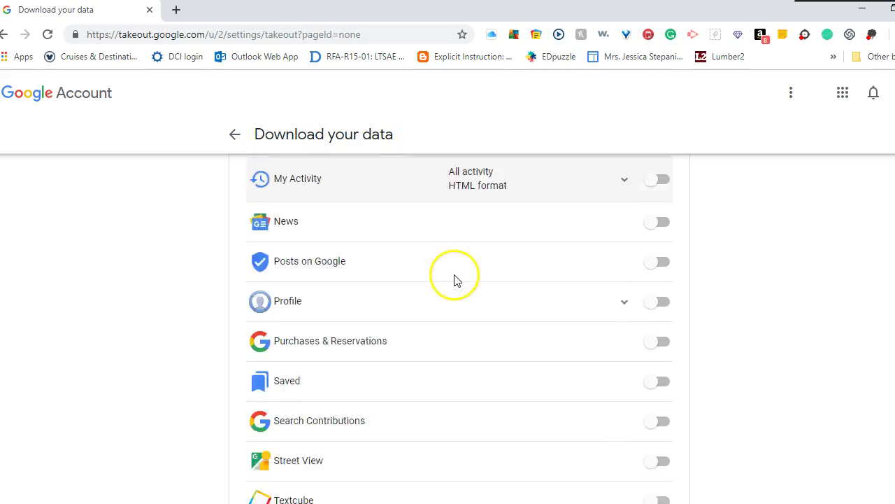
scroll(455, 280, "down", 3)
Change the maximum archive size from 2GB to 4GB, leaving the .zip file type.
left_click(274, 397)
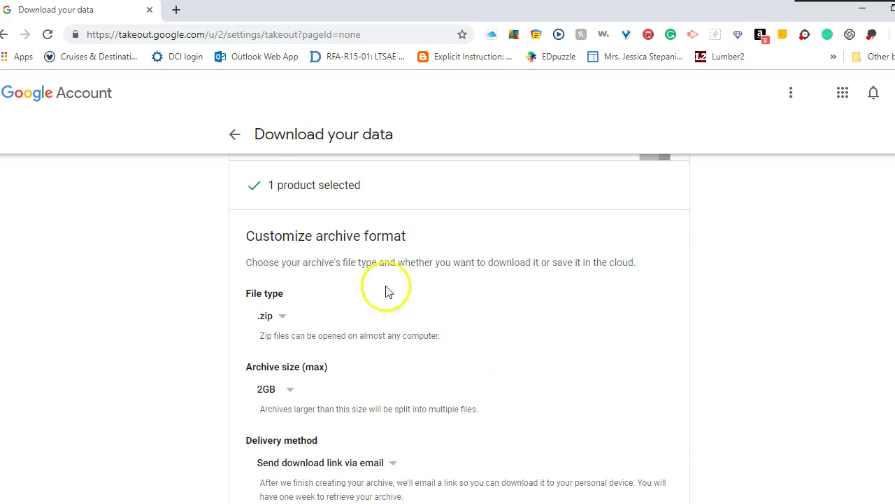
scroll(342, 312, "down", 2)
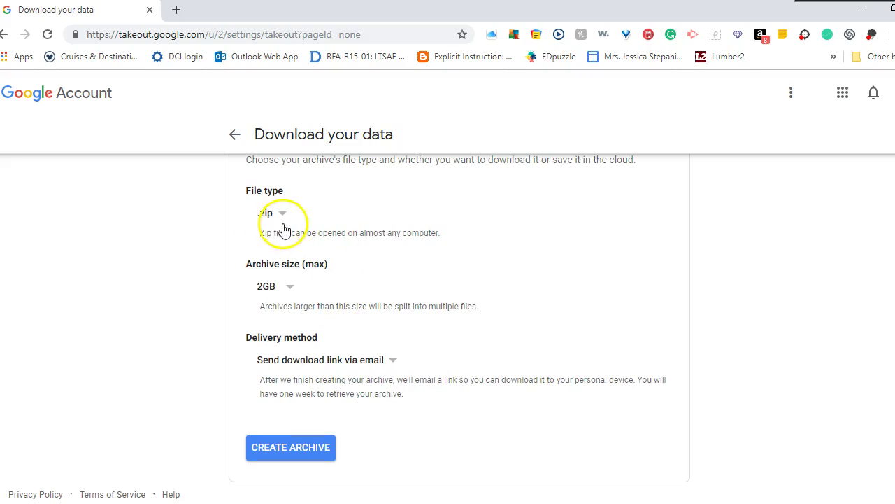
left_click(290, 287)
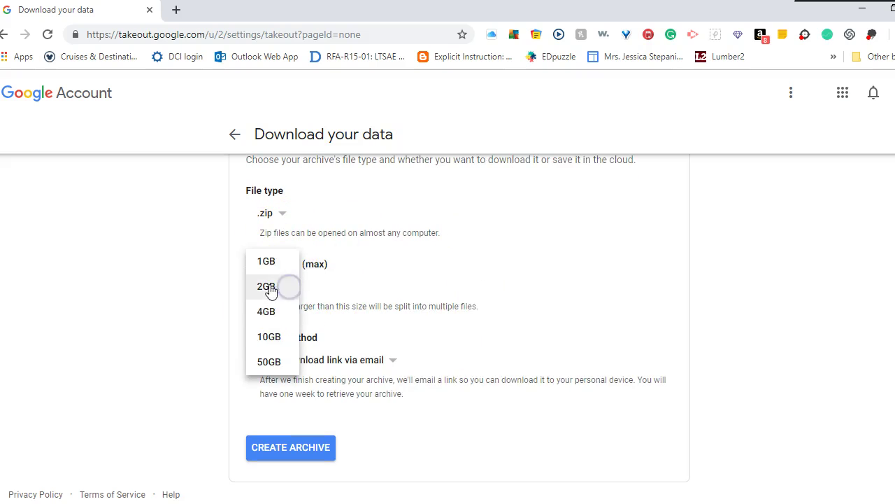
left_click(266, 312)
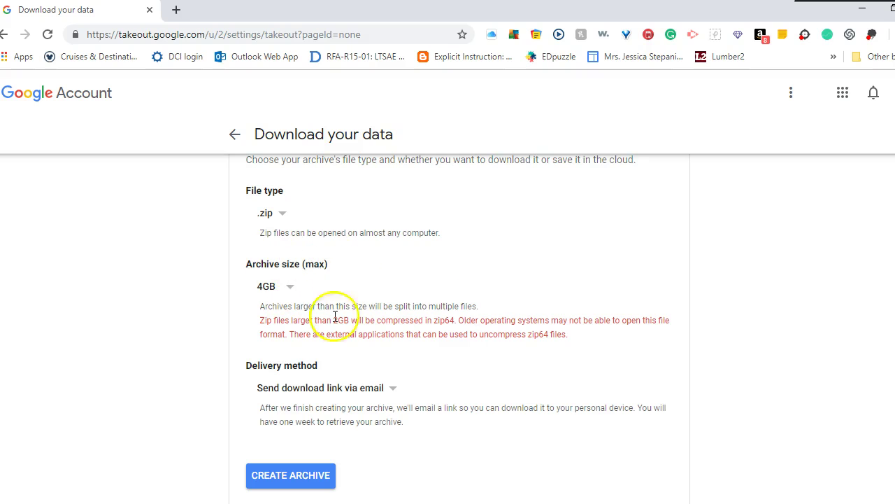
scroll(548, 350, "down", 1)
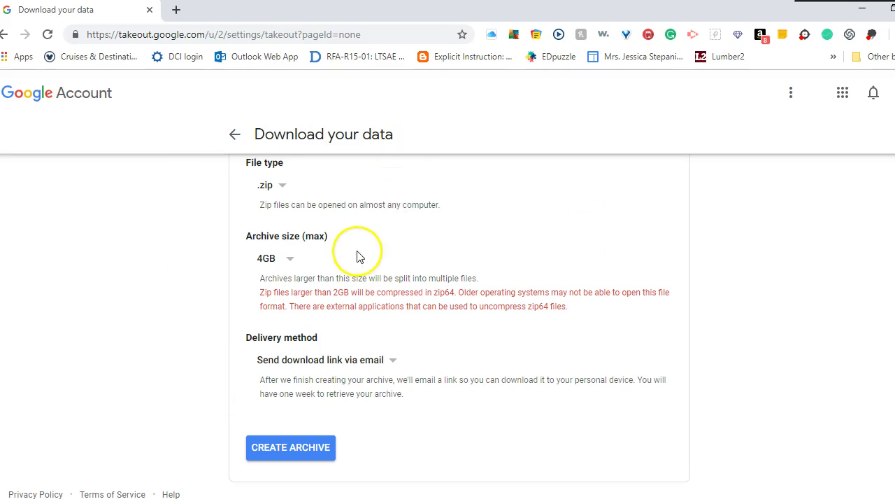
Create the Drive archive, then view Manage archives refreshed to show the ready 156.3 MB archive.
left_click(280, 449)
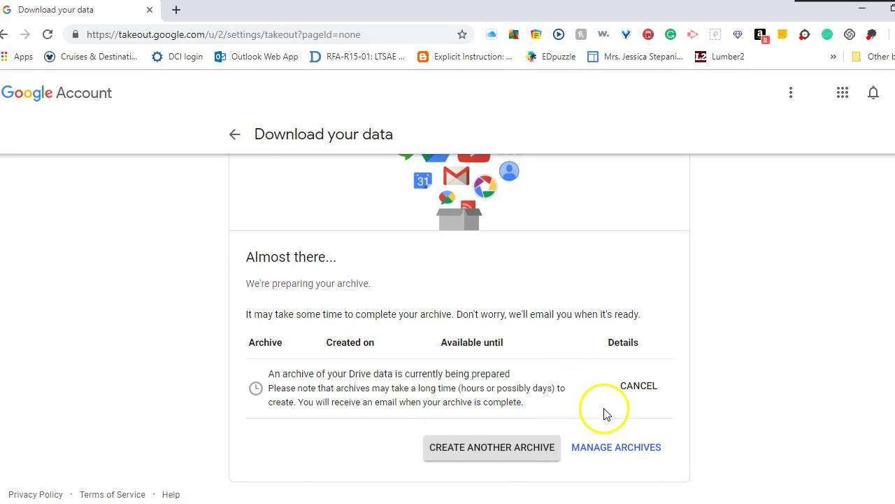
left_click(618, 450)
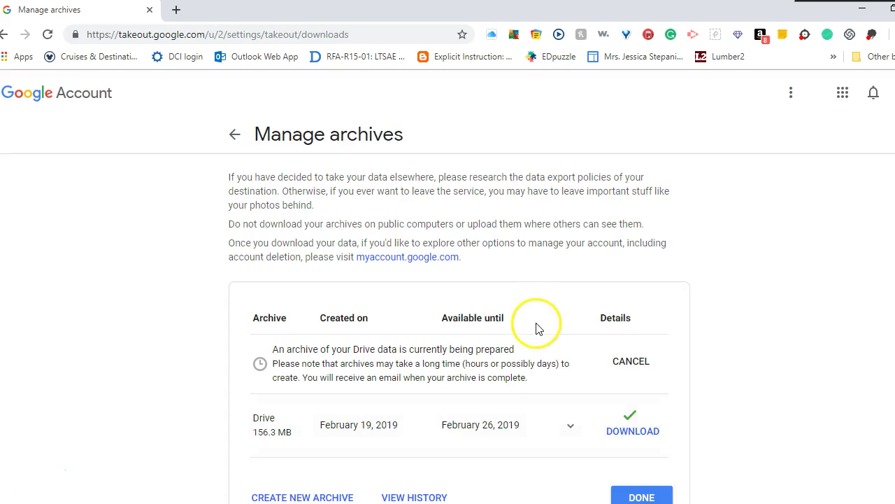
left_click(46, 35)
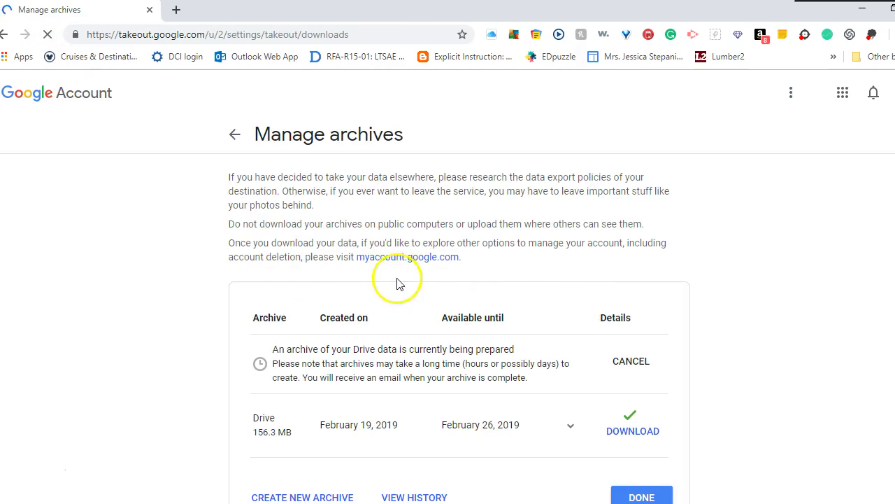
scroll(396, 279, "down", 2)
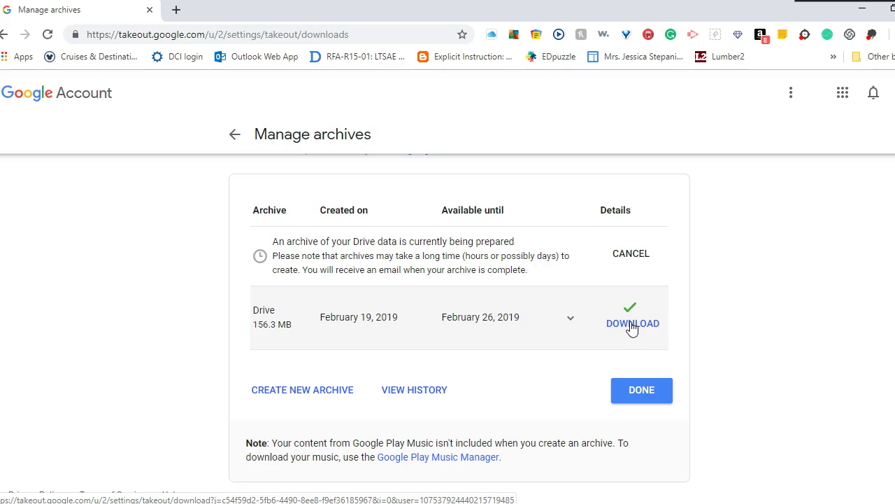
Download the ready Drive archive zip and set it to open when done.
left_click(634, 326)
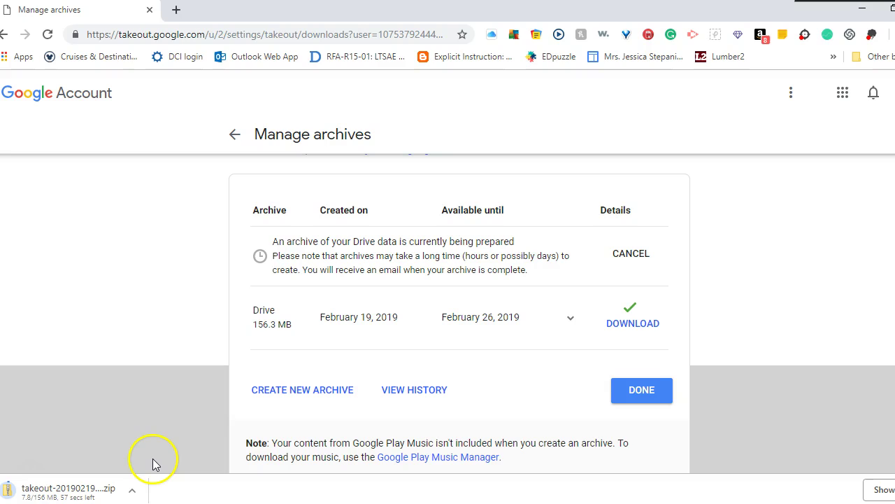
left_click(131, 491)
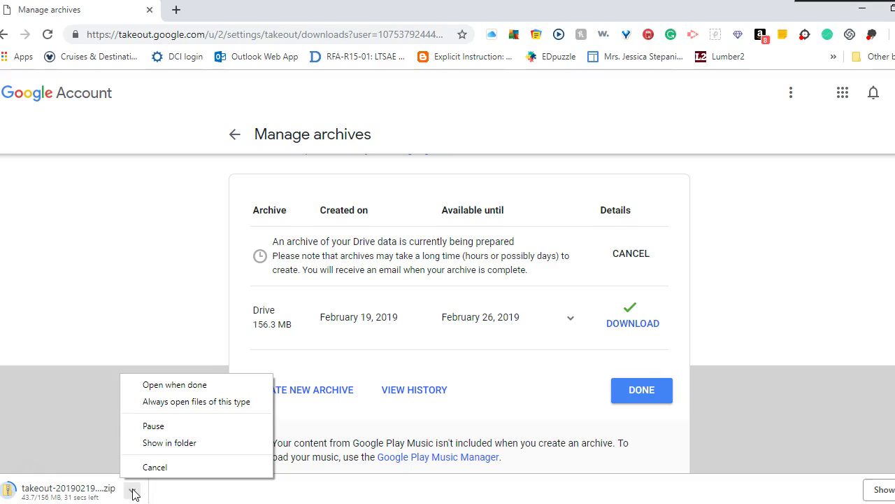
left_click(165, 386)
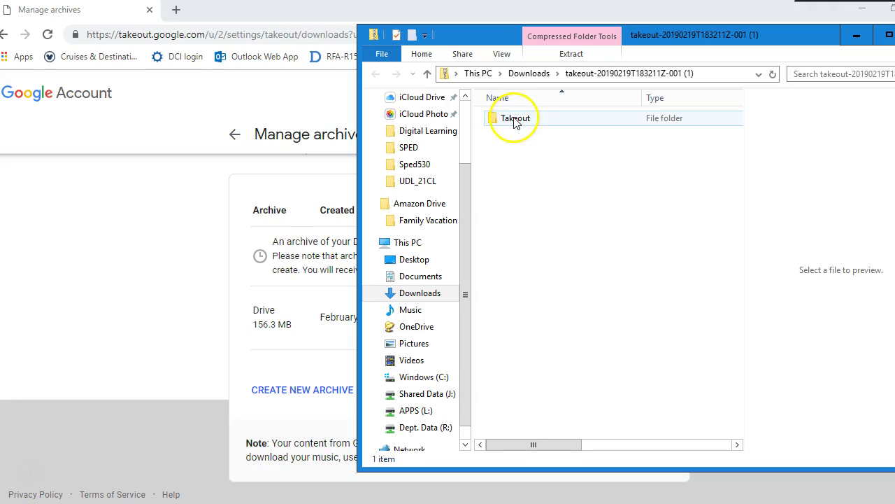
Copy the archive's Takeout folder to the Desktop, replacing the 3 same-named files, and close Explorer.
left_click_drag(464, 174, 465, 100)
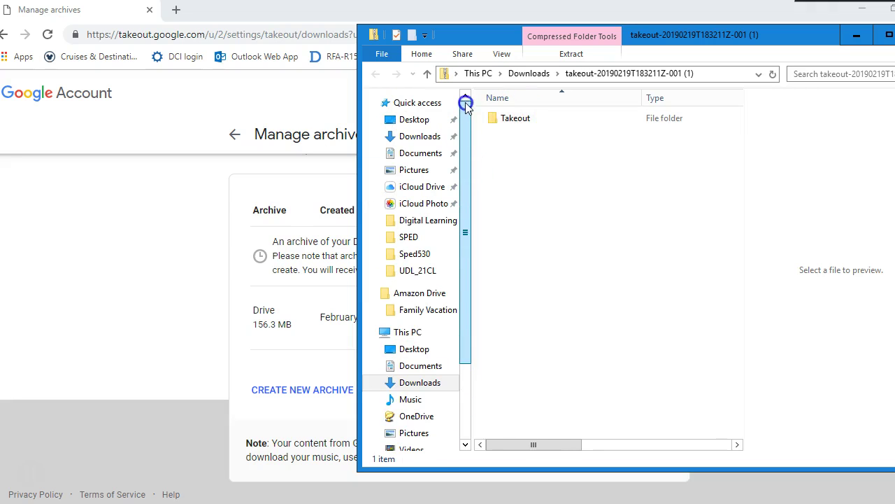
left_click(511, 119)
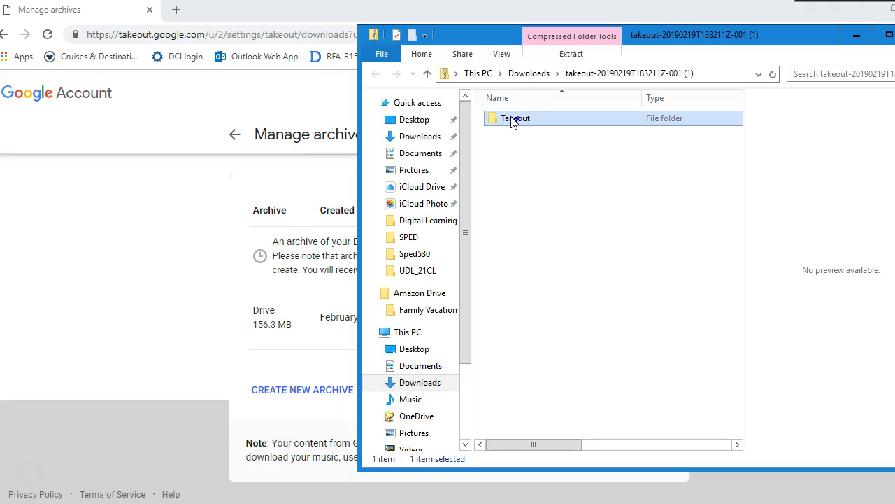
left_click_drag(515, 121, 416, 350)
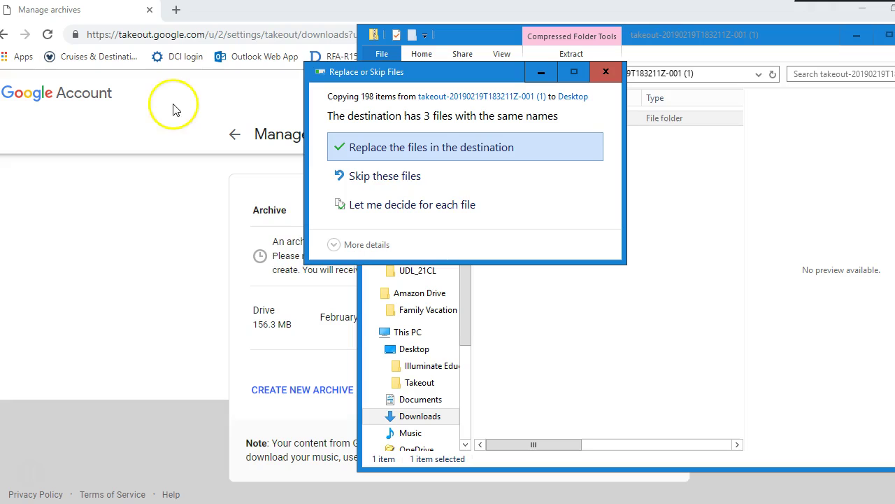
left_click(419, 148)
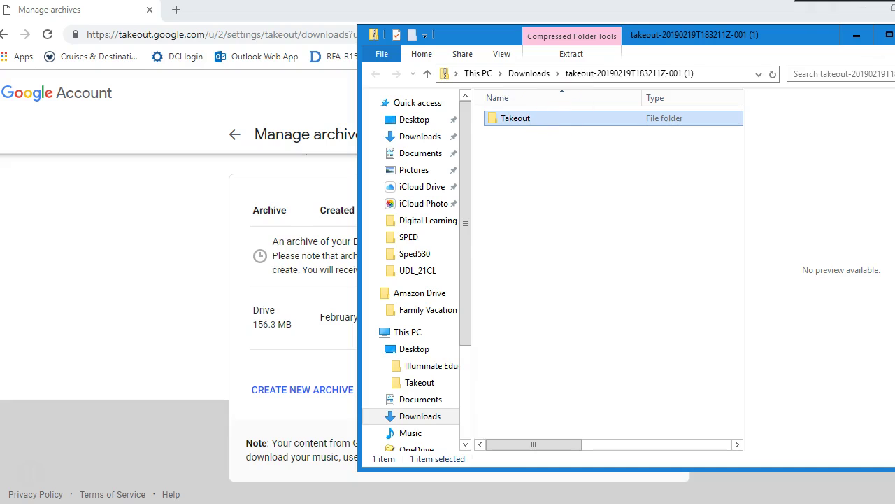
left_click(856, 35)
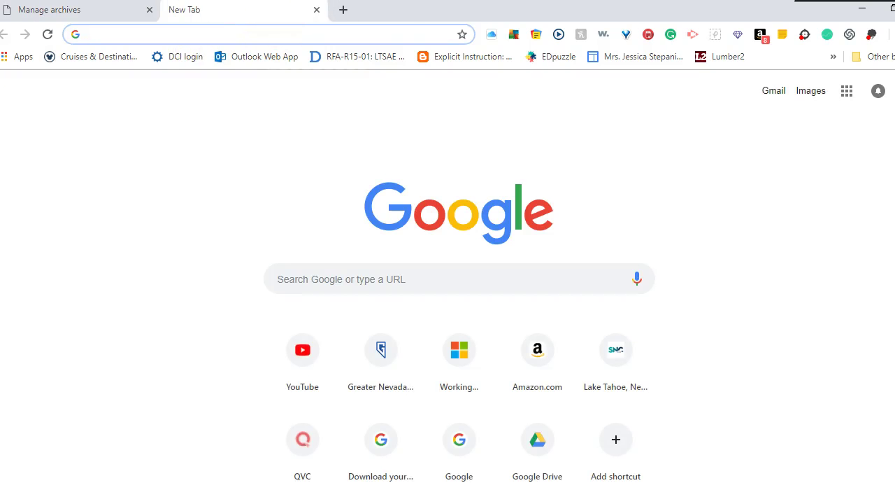
Load portal.office.com in the new tab to reach the Office home page.
type("portal.office.com")
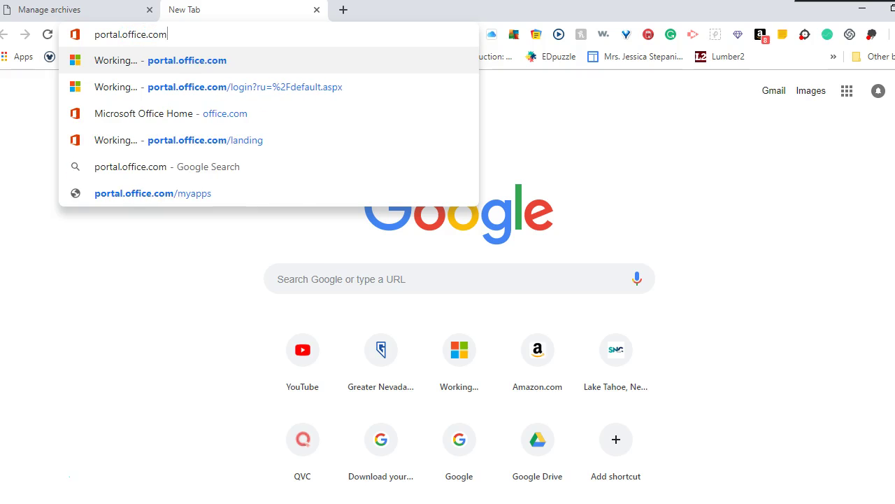
key("Return")
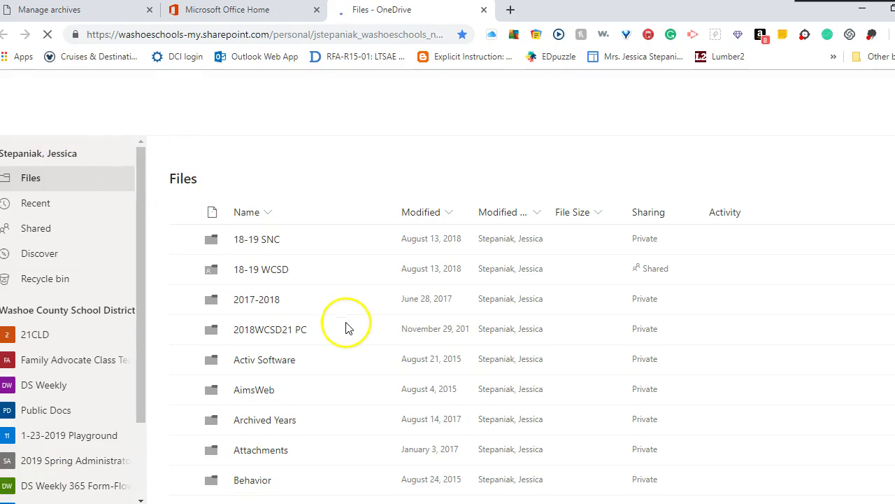
Open the Google stuff folder in OneDrive.
scroll(344, 326, "down", 5)
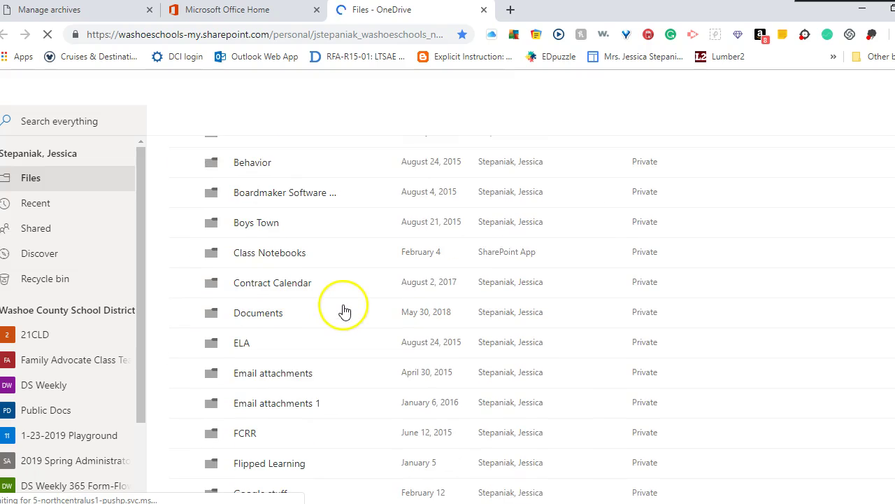
scroll(344, 306, "down", 4)
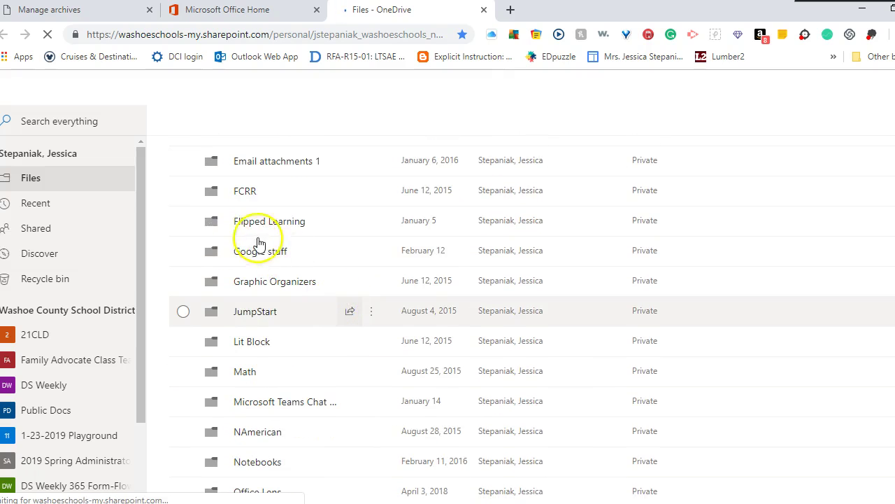
scroll(256, 245, "down", 2)
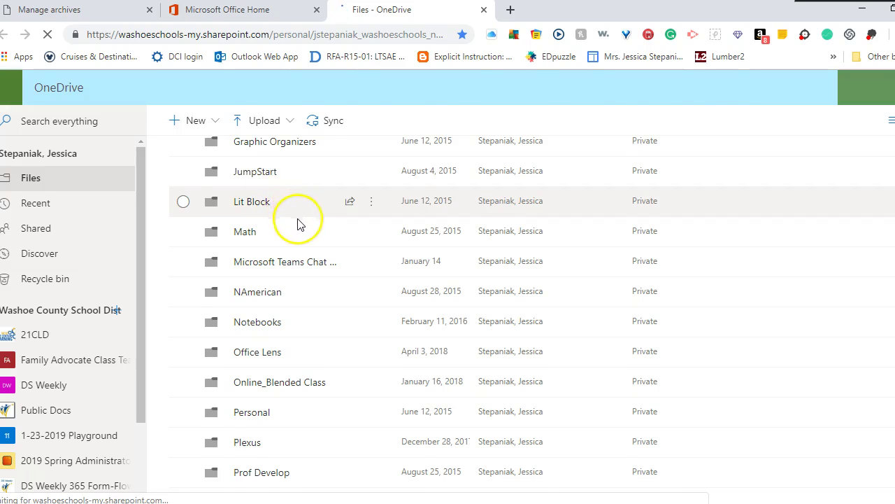
scroll(298, 223, "up", 3)
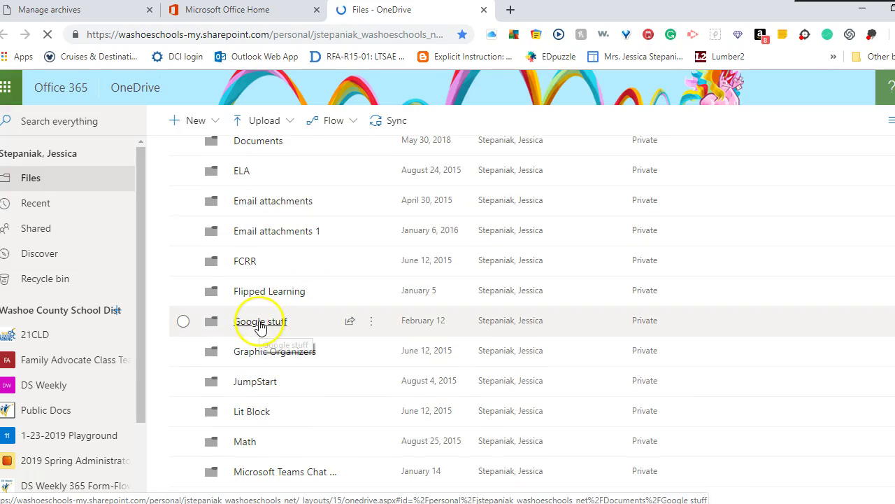
left_click(251, 323)
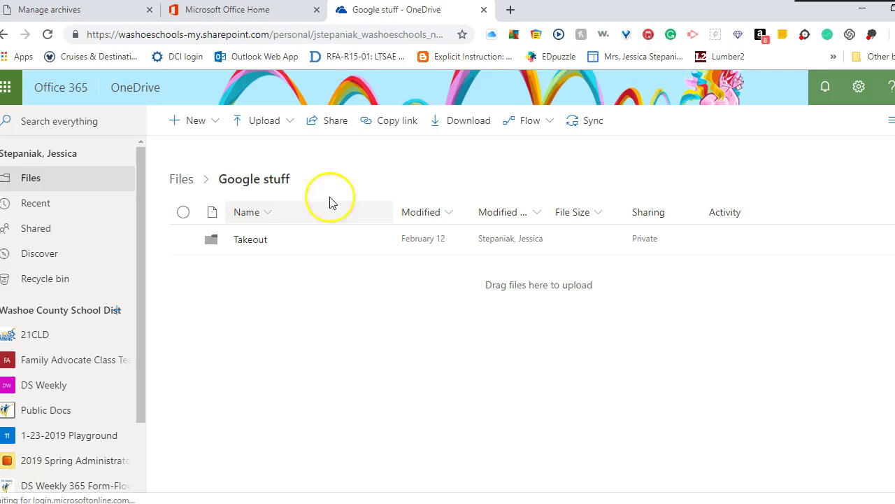
Attempt to delete the old Takeout folder inside Google stuff.
left_click(182, 240)
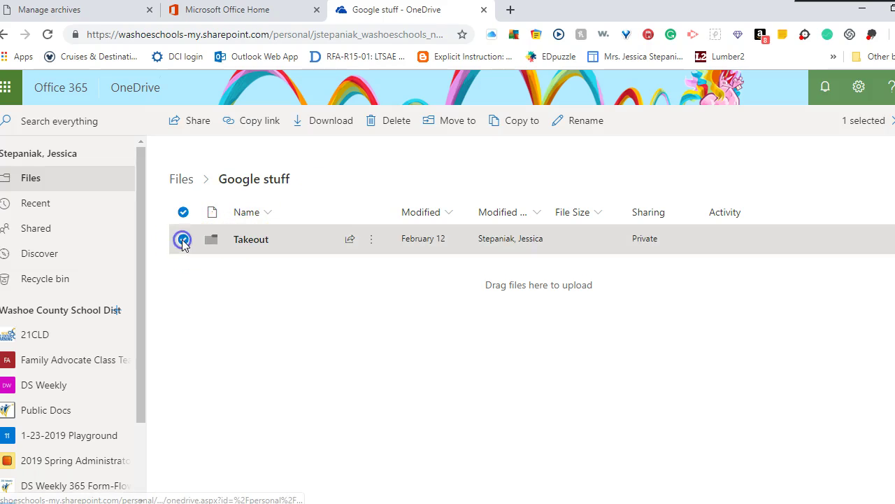
left_click(394, 120)
left_click(474, 340)
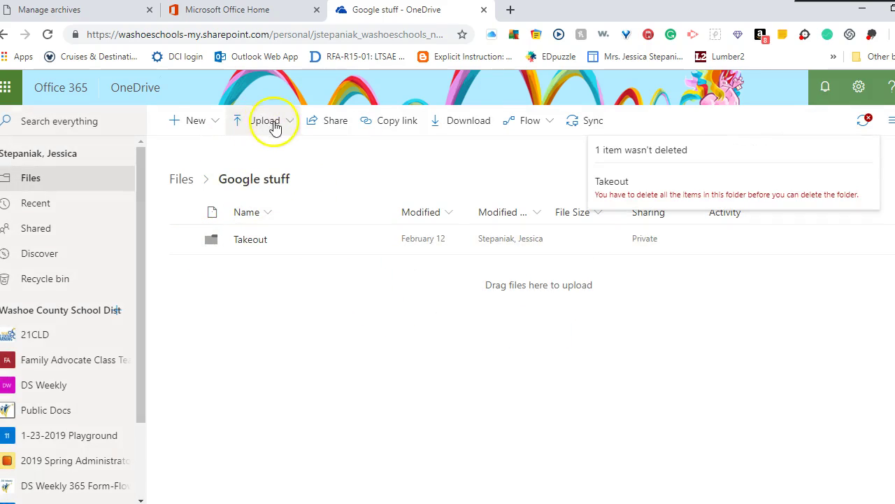
Upload the Desktop Takeout folder (306 files) into Google stuff as a folder upload.
left_click(265, 123)
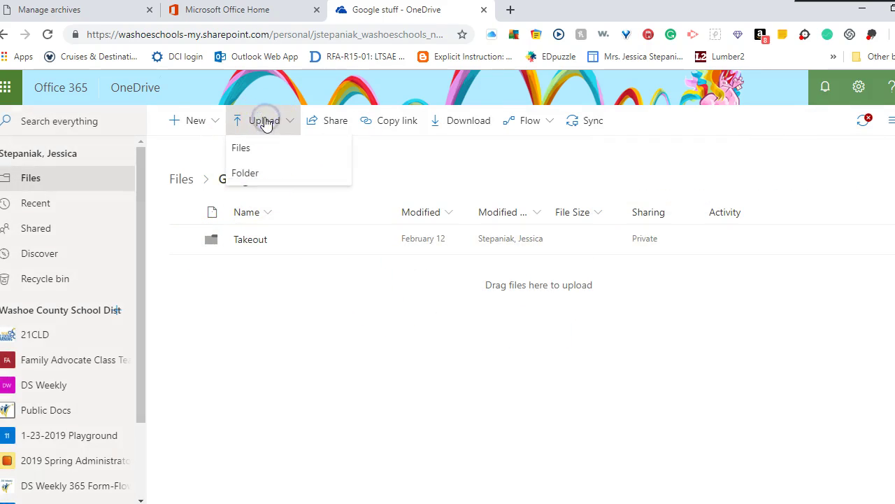
left_click(256, 174)
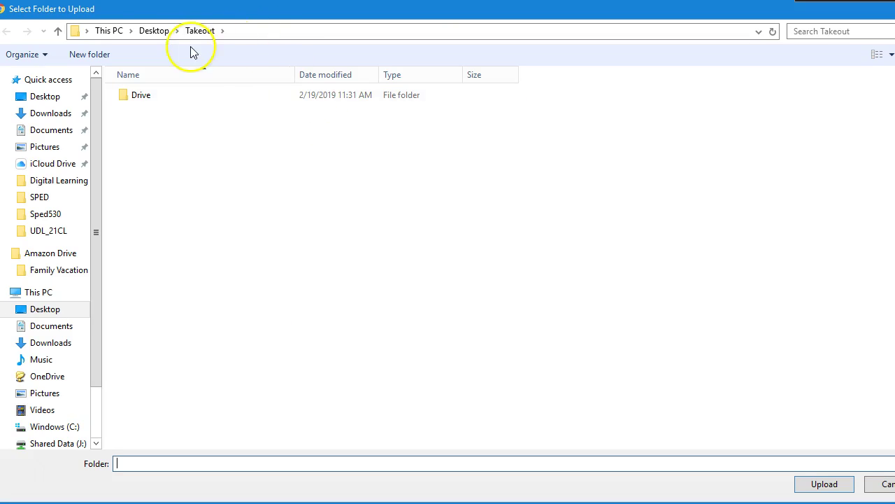
left_click(153, 31)
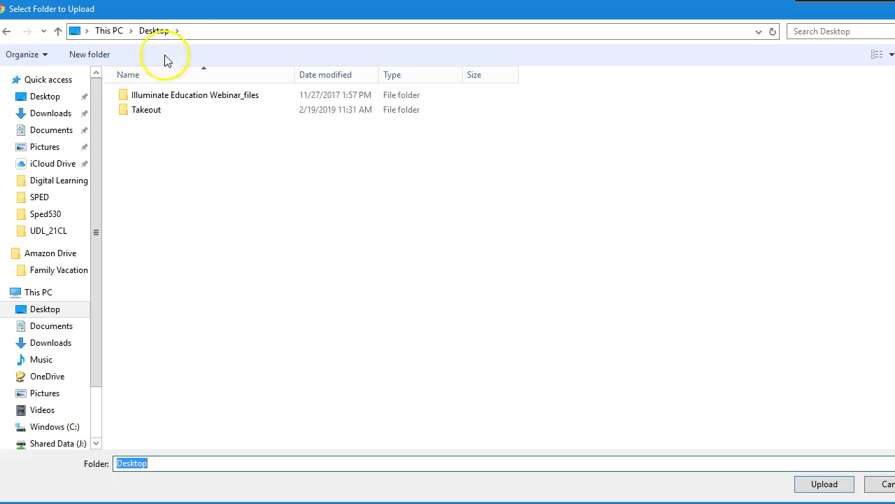
left_click(147, 112)
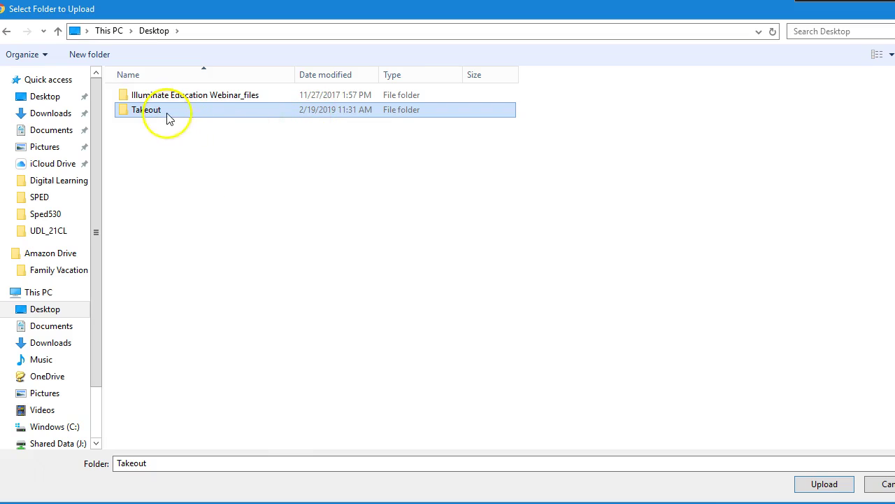
left_click(830, 486)
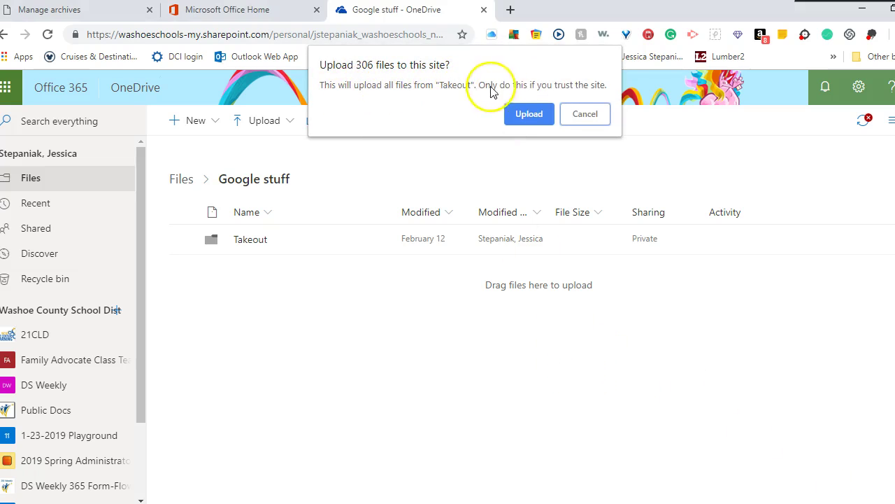
left_click(529, 114)
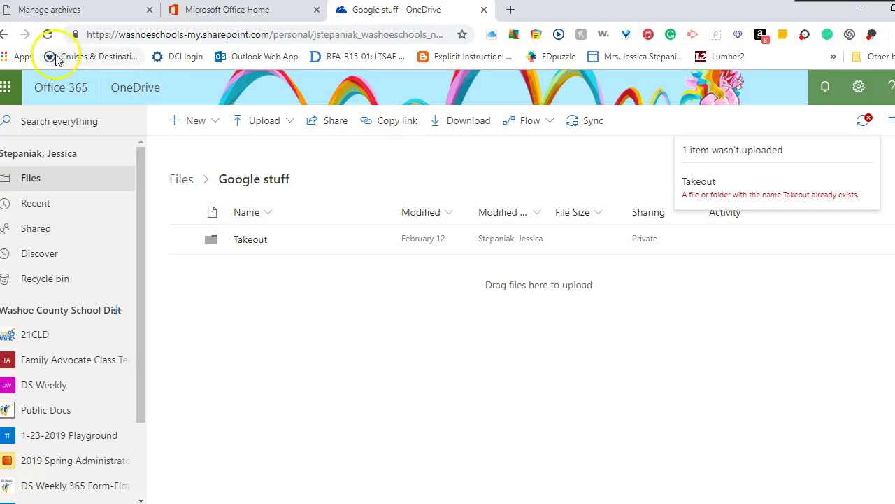
Refresh the OneDrive Google stuff folder to clear the upload error, leaving just the Takeout folder.
left_click(48, 34)
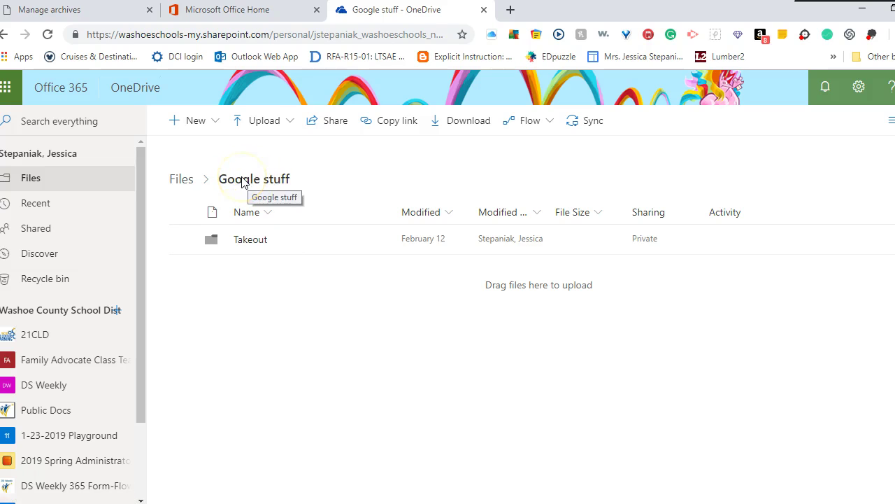
Browse the Takeout folder's service folders from Blogger to YouTube, then open its Drive folder.
left_click(242, 243)
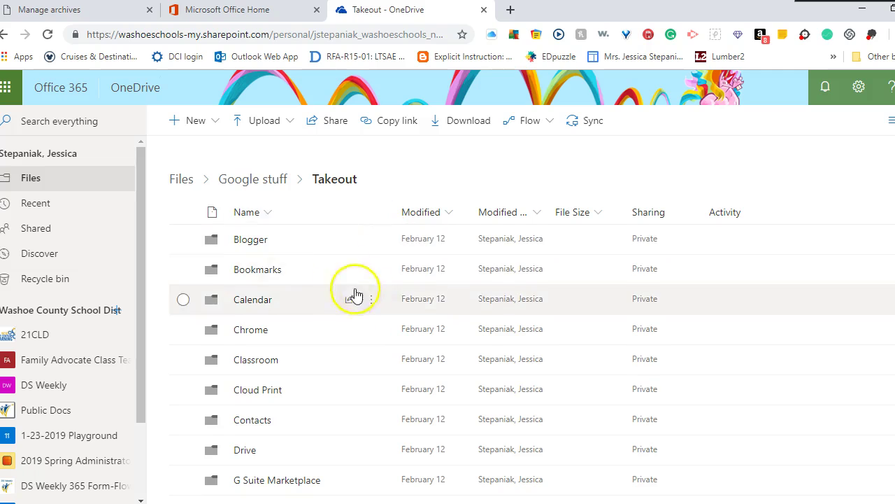
scroll(335, 369, "down", 3)
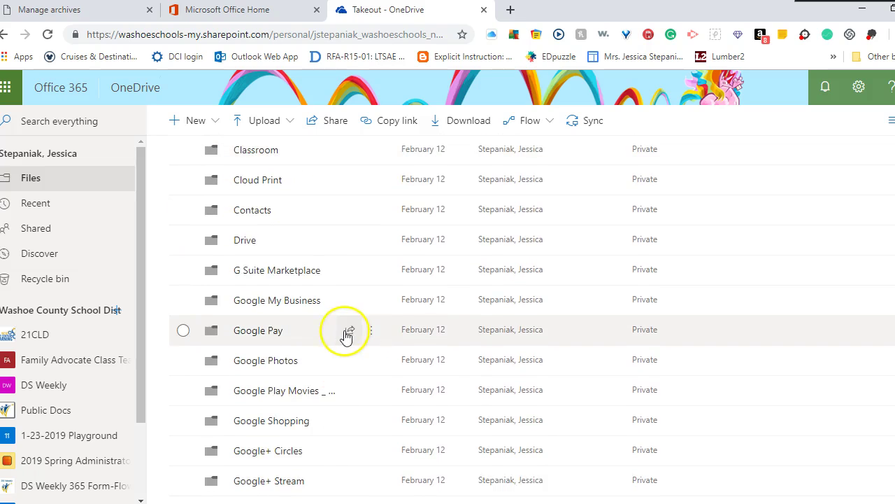
scroll(336, 330, "down", 6)
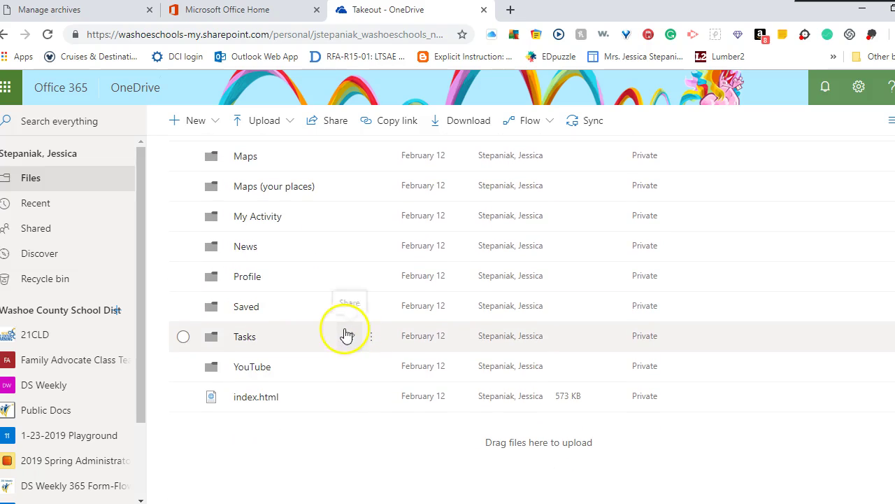
scroll(335, 343, "down", 1)
scroll(333, 352, "up", 10)
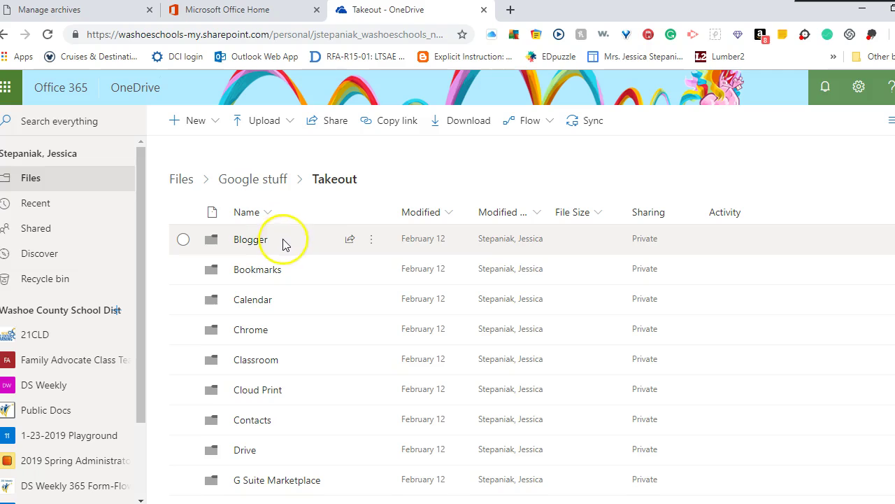
scroll(280, 367, "down", 3)
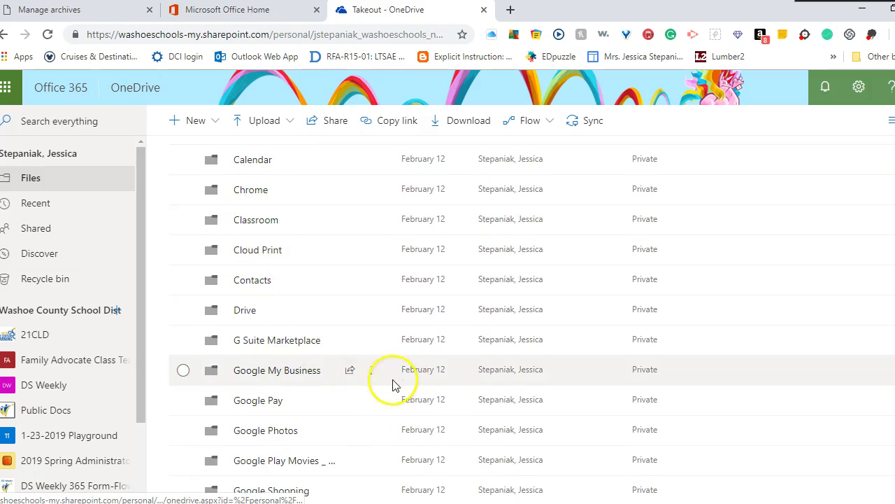
scroll(384, 381, "down", 2)
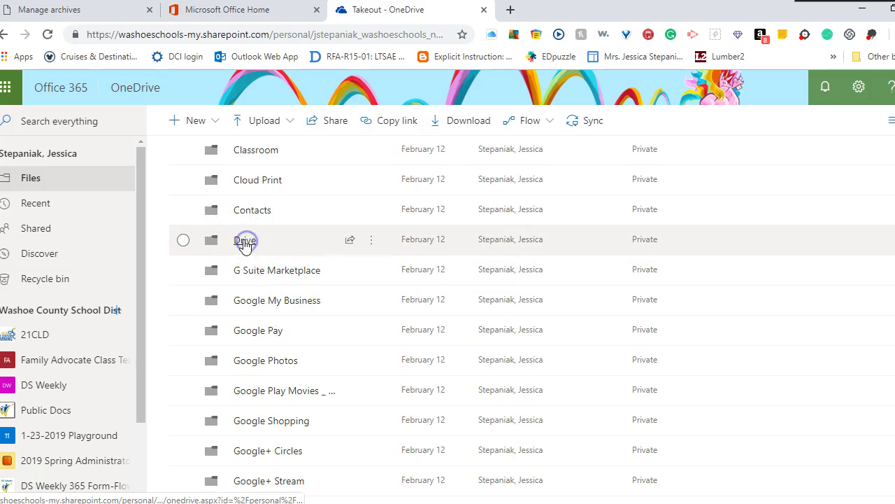
left_click(245, 241)
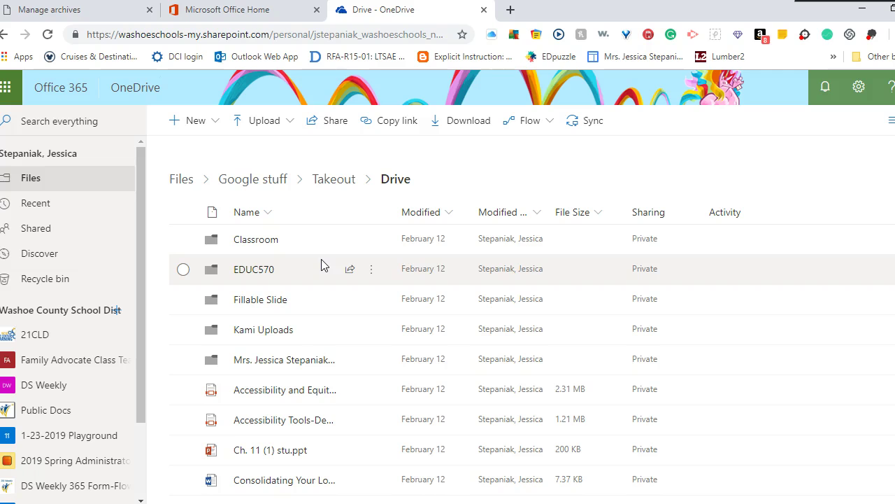
scroll(316, 349, "down", 2)
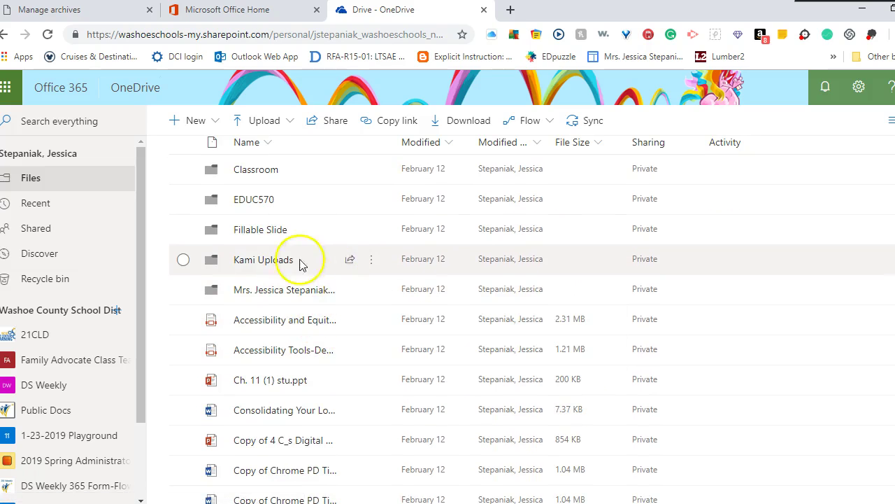
scroll(258, 364, "down", 6)
scroll(236, 330, "up", 8)
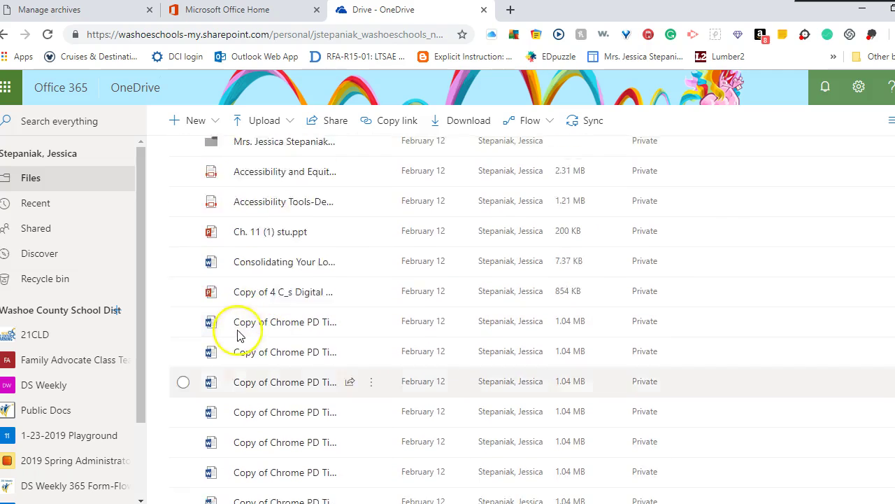